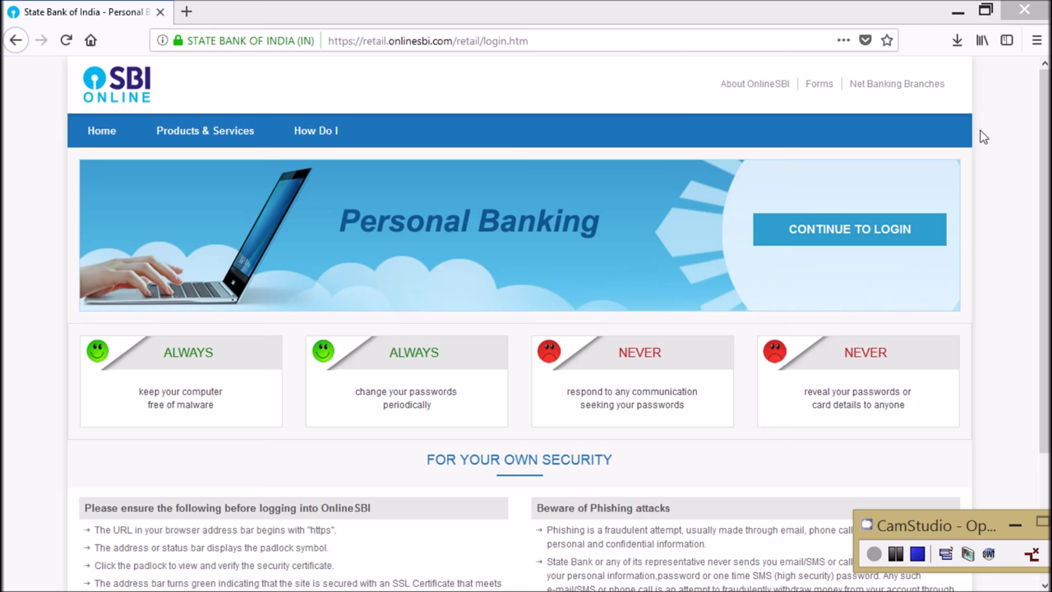
Bring the saved virtual card image asw.JPG, showing its Rs. 100.00 limit, to the front.
click(830, 530)
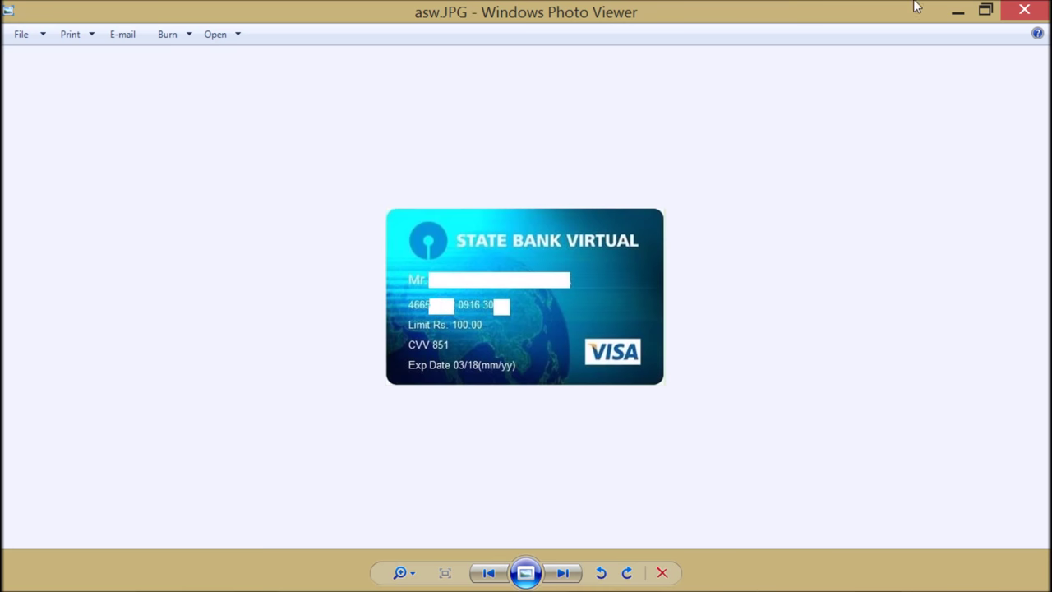
Minimise the Photo Viewer card image to return to the SBI login page.
click(957, 13)
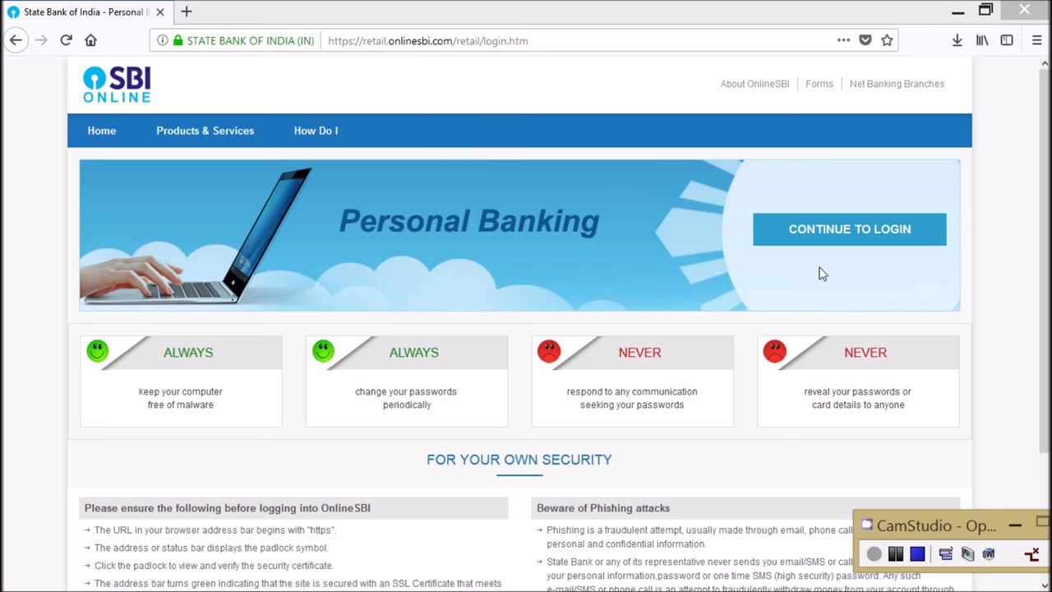
Log in to SBI personal banking with the saved username and the account password.
click(830, 233)
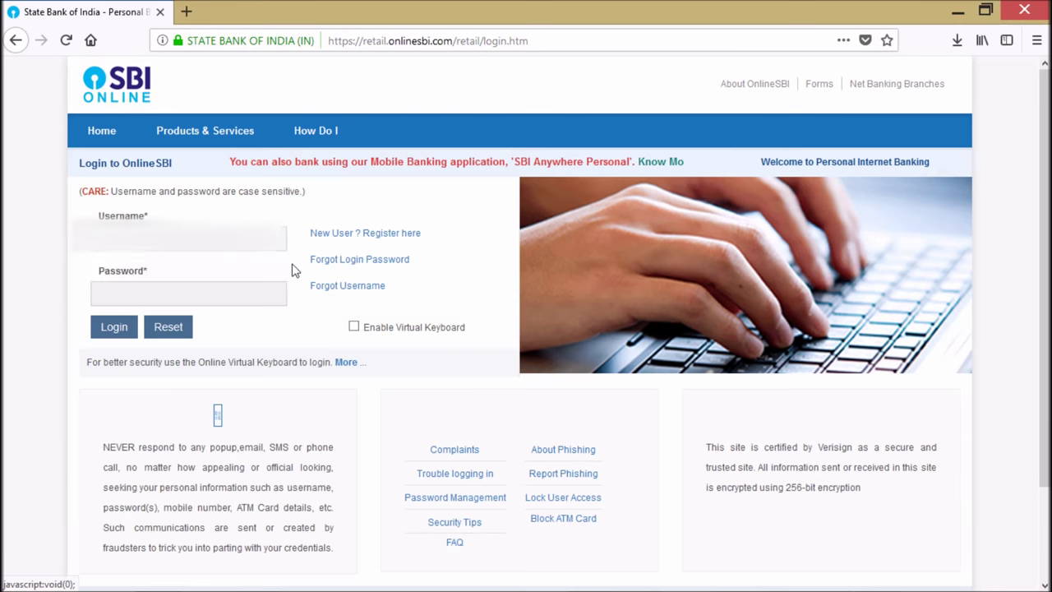
click(189, 239)
click(226, 278)
click(176, 288)
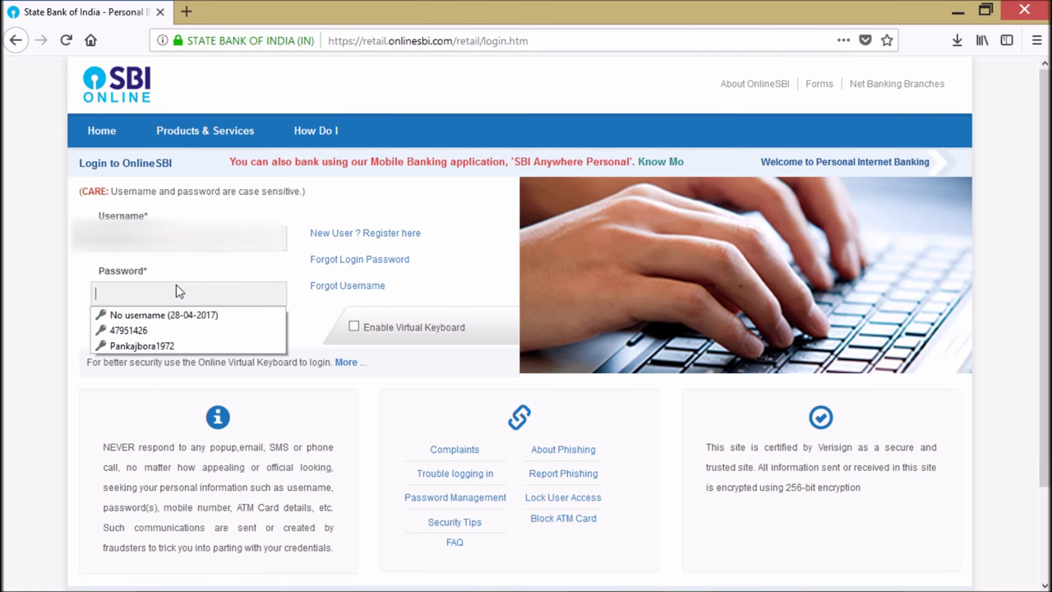
text(•••••••)
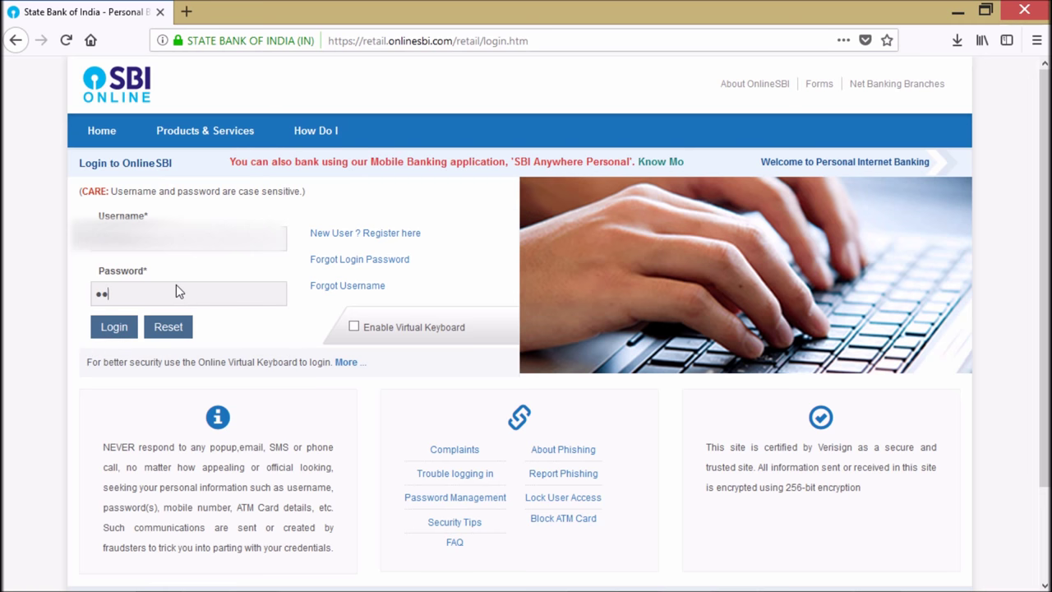
text(••••••)
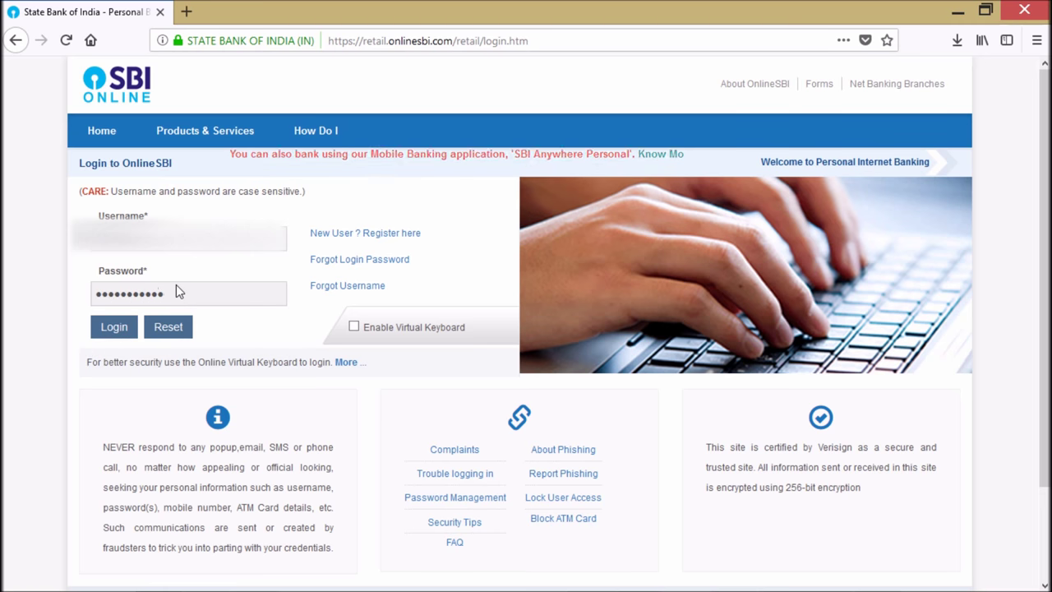
text(••••••••)
key(Return)
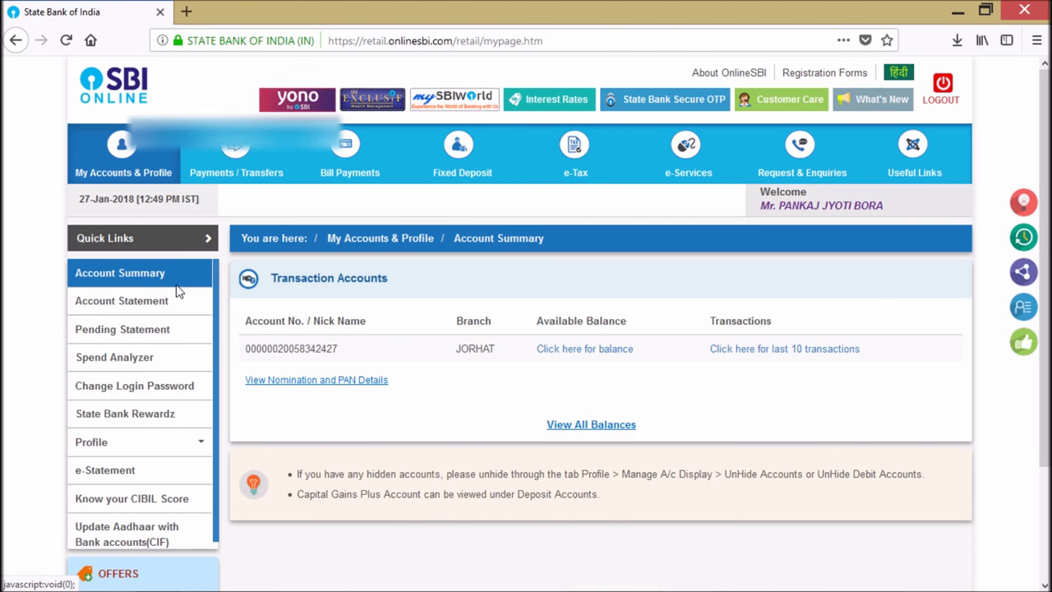
Go to e-Services > e-Cards and open the Generate Virtual Card form.
mouse_move(109, 161)
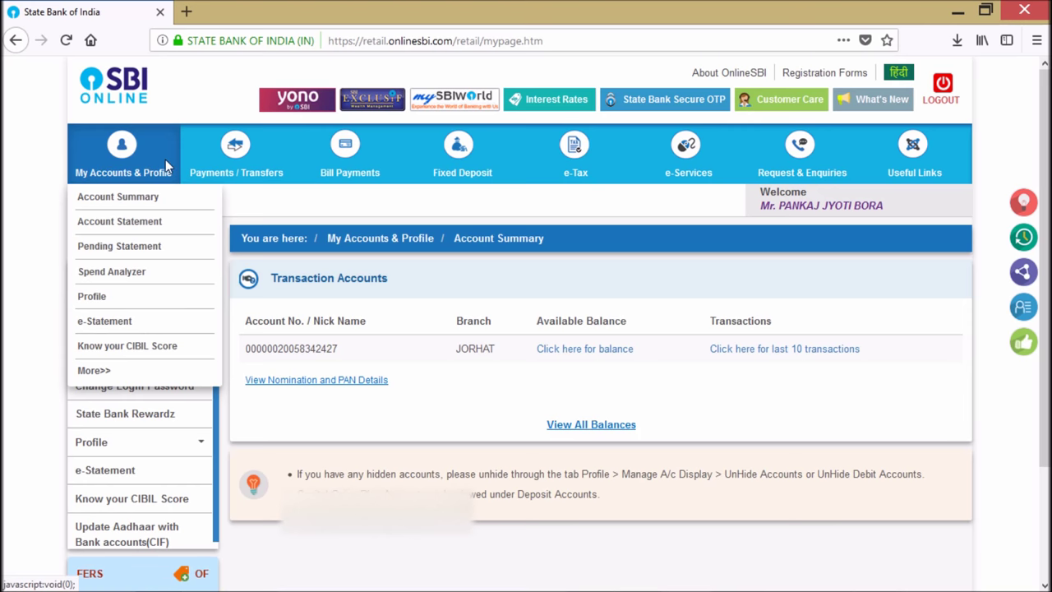
mouse_move(694, 162)
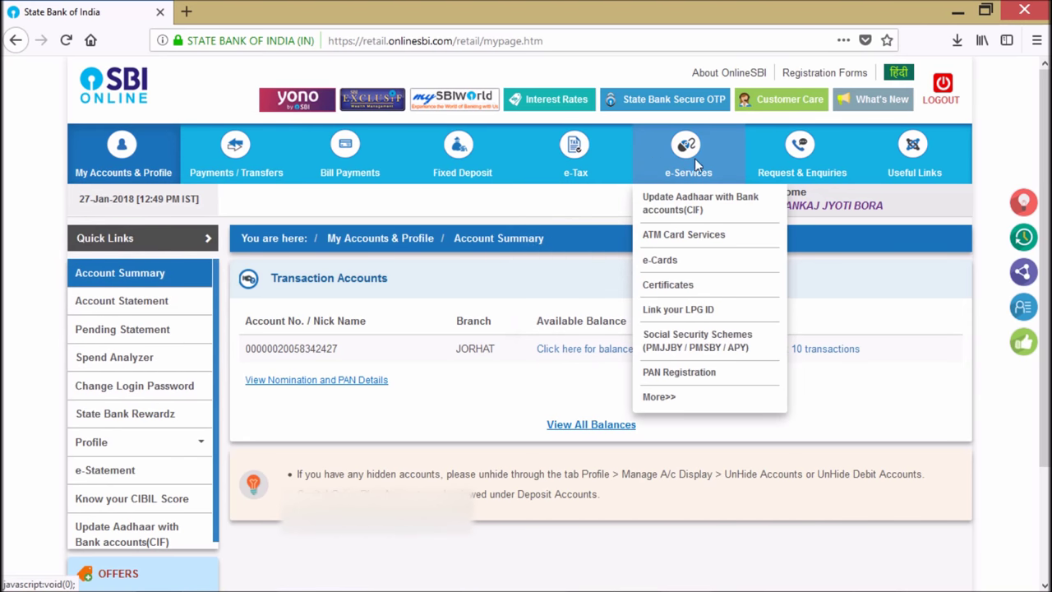
click(679, 262)
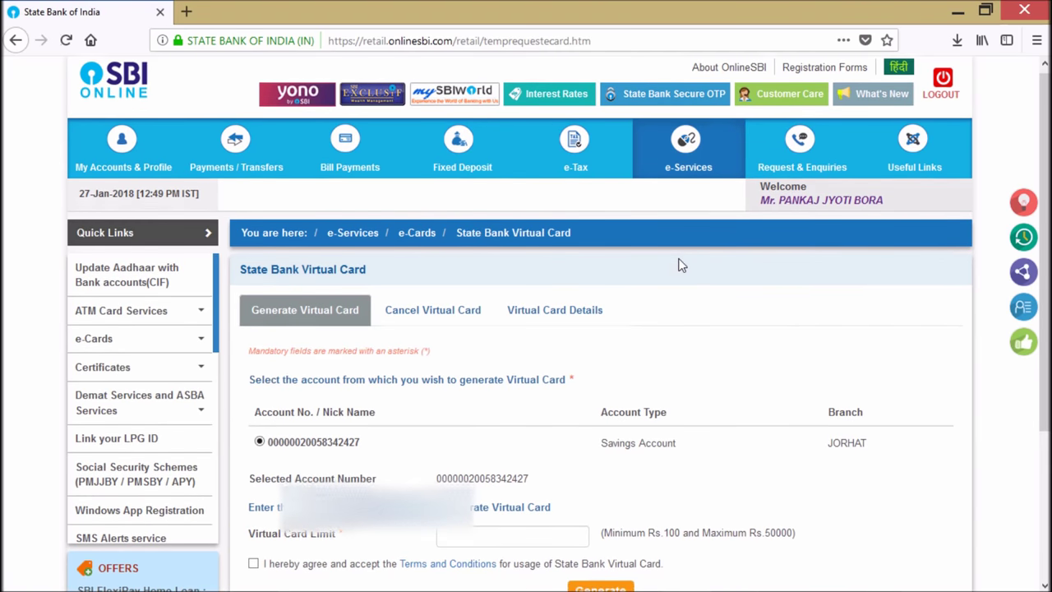
scroll(681, 265, down, 2)
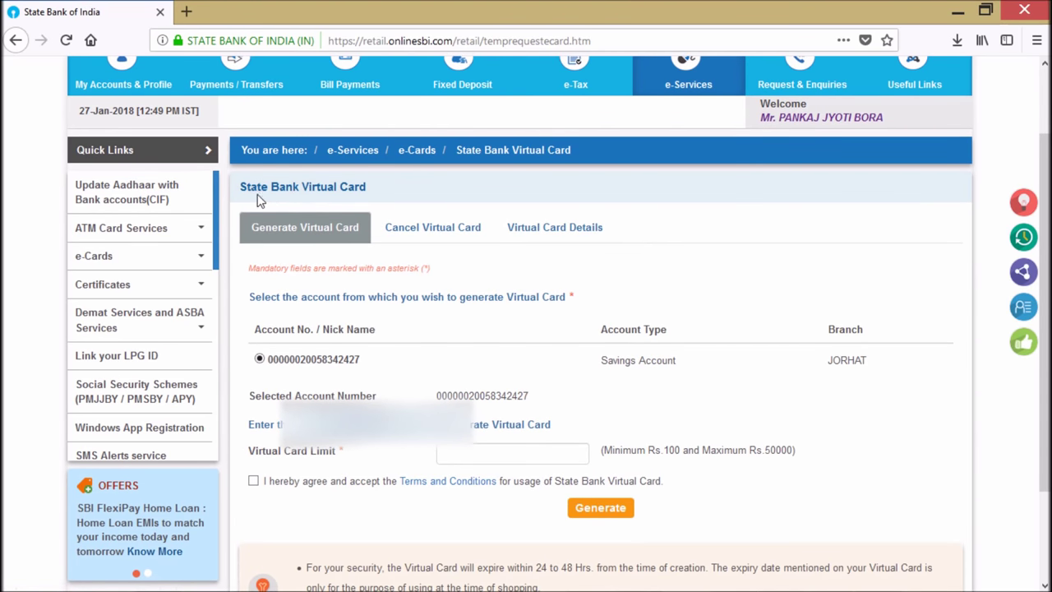
click(295, 224)
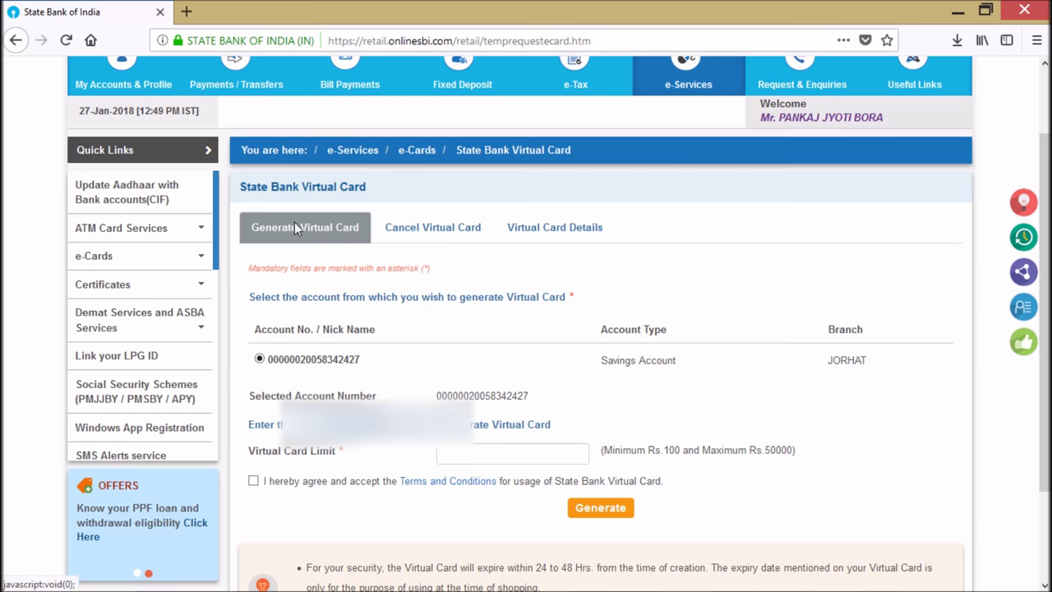
scroll(276, 305, down, 2)
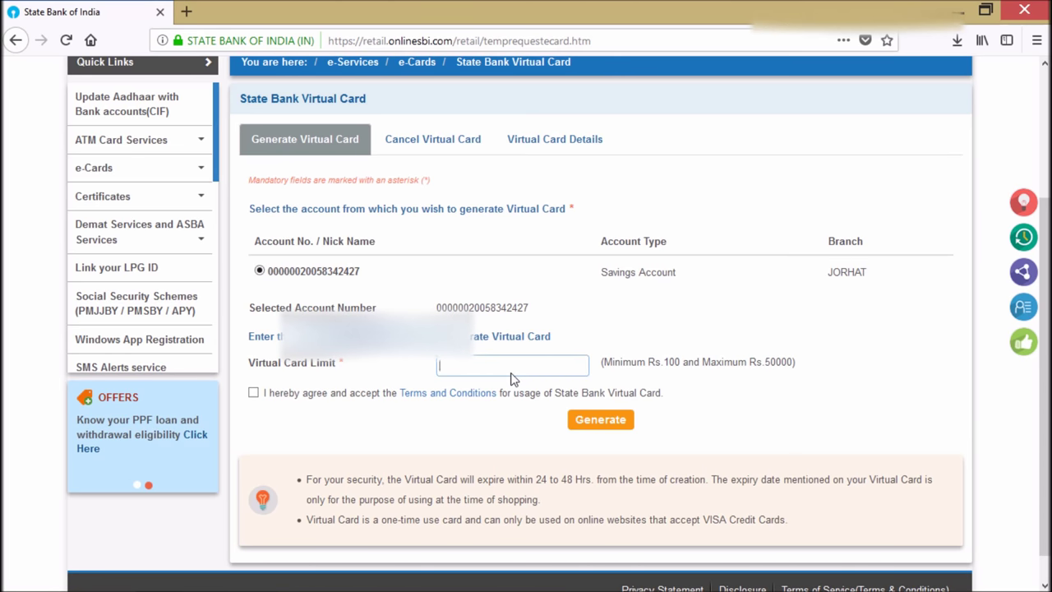
Enter a virtual card limit of 100, accept the terms, and confirm generating the card.
click(512, 374)
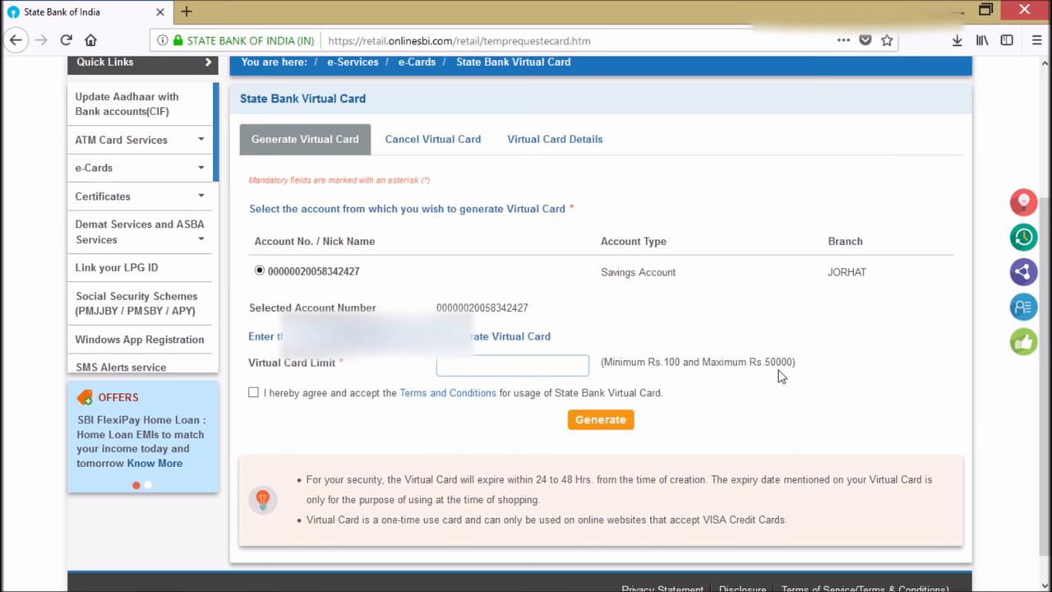
click(253, 392)
click(536, 366)
text(100)
click(611, 424)
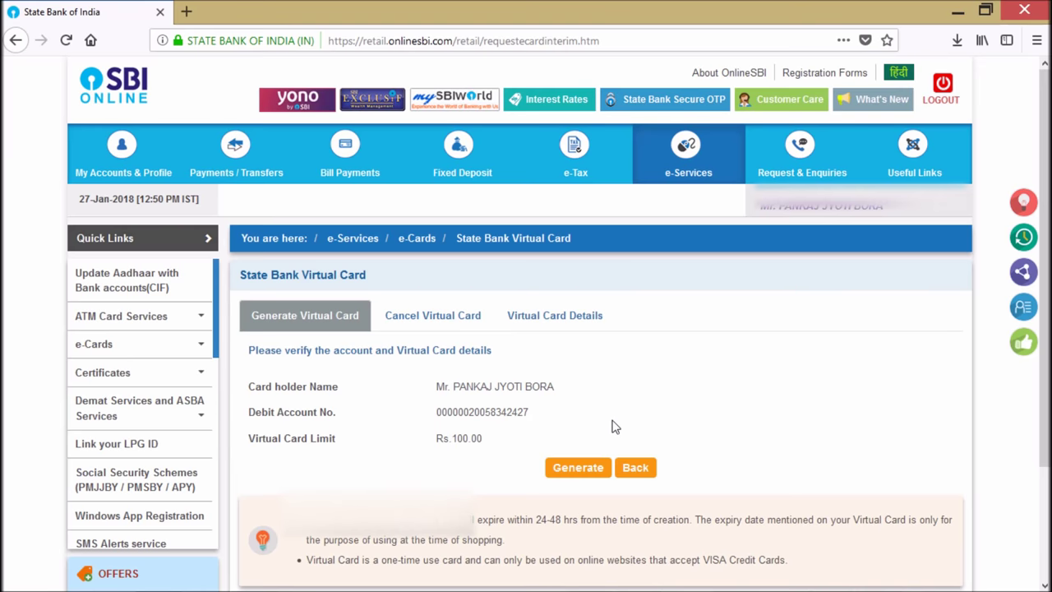
scroll(611, 426, down, 2)
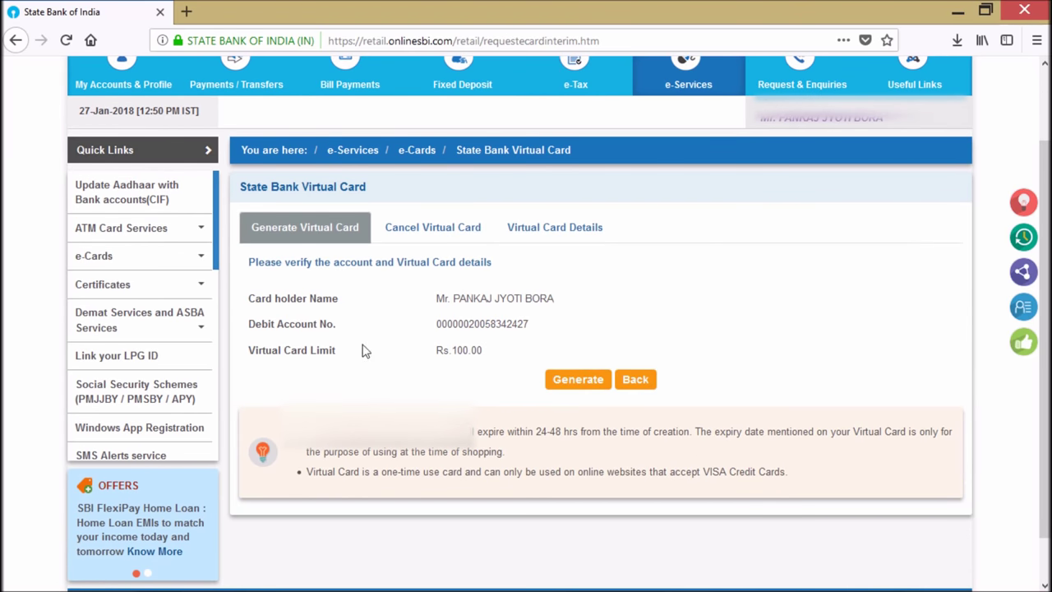
click(577, 379)
Replace the prefilled high security password with the SMS code and submit it.
key(ctrl+v)
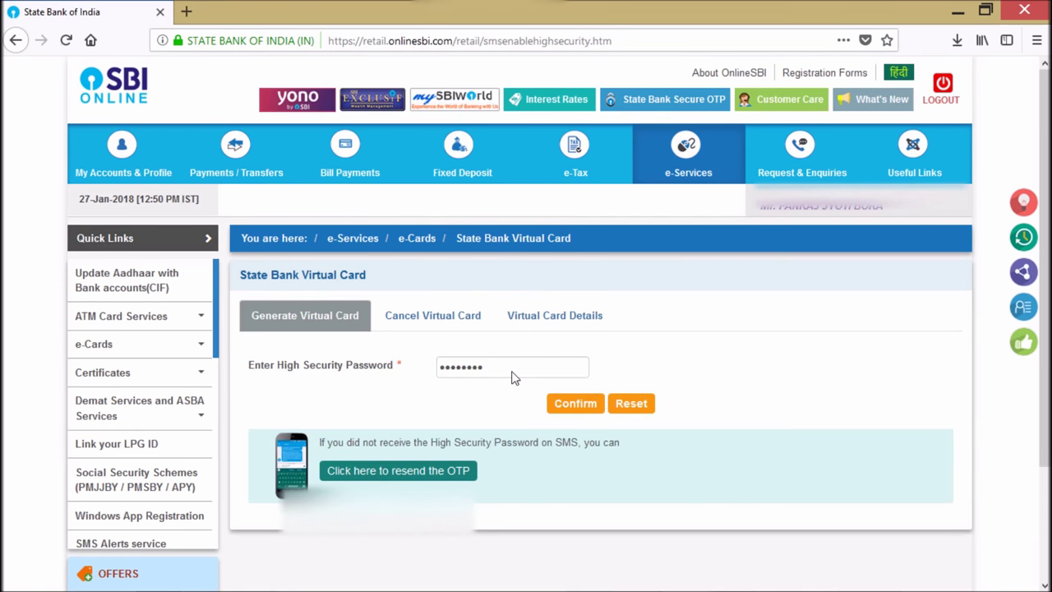
drag(512, 376, 421, 386)
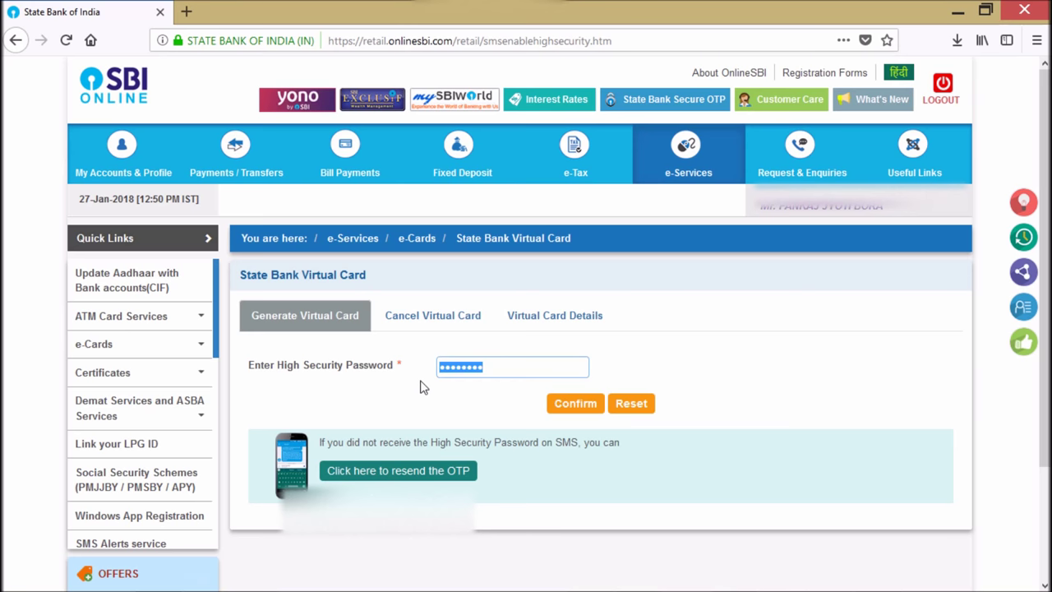
text(********)
click(575, 404)
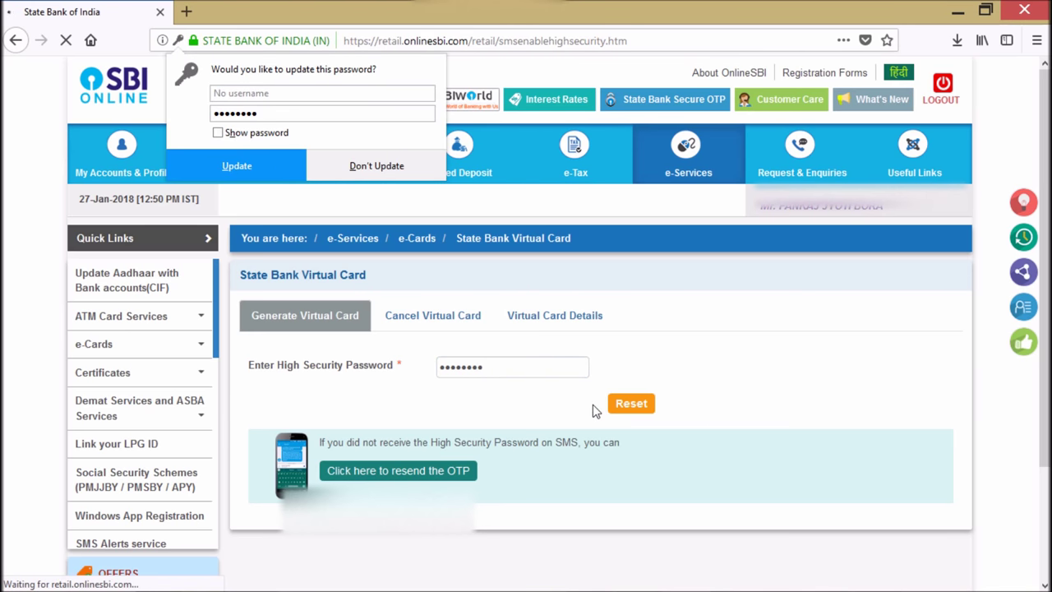
scroll(592, 404, down, 2)
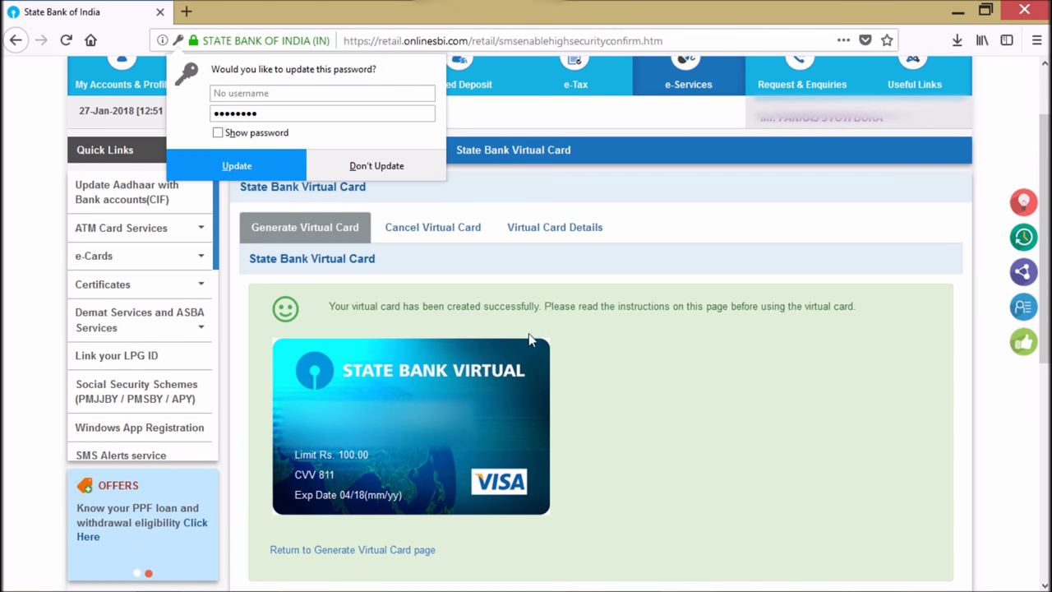
Review the new card's usage instructions, decline Firefox's password save, and go to Virtual Card Details.
scroll(567, 376, down, 2)
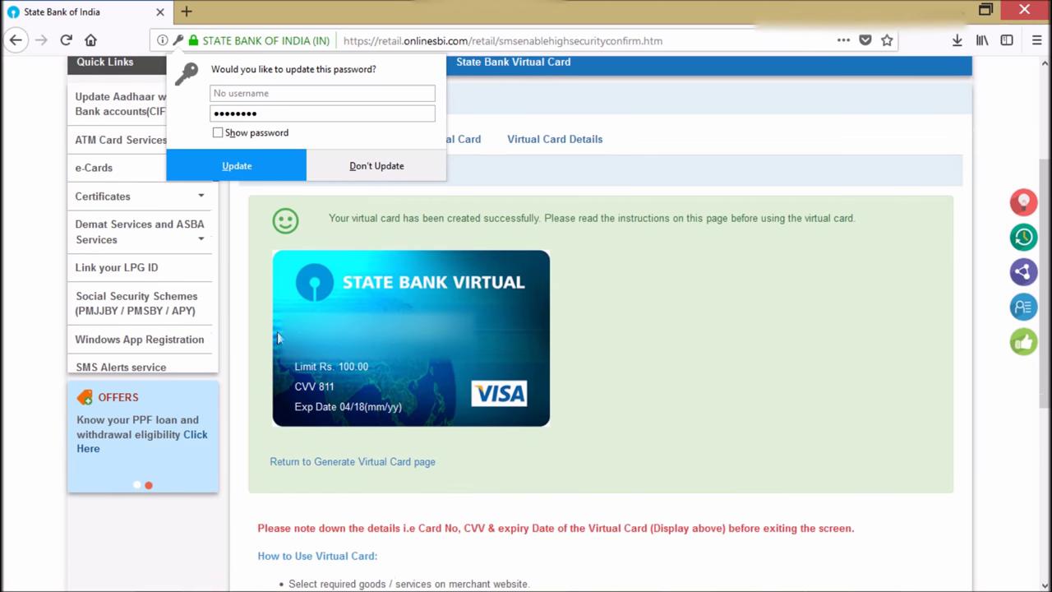
scroll(287, 343, down, 2)
scroll(702, 282, up, 2)
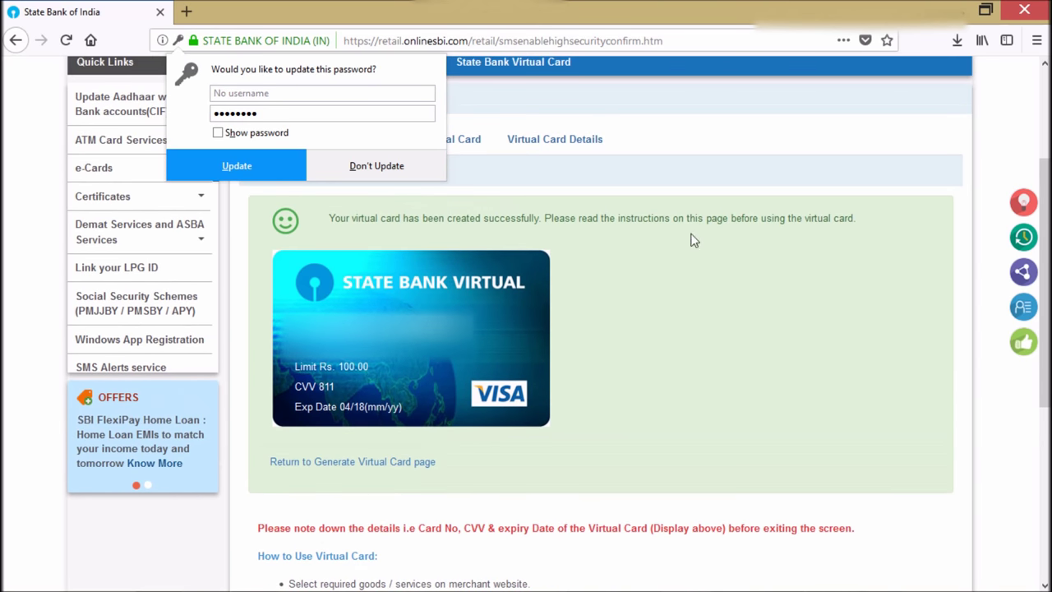
scroll(672, 398, down, 2)
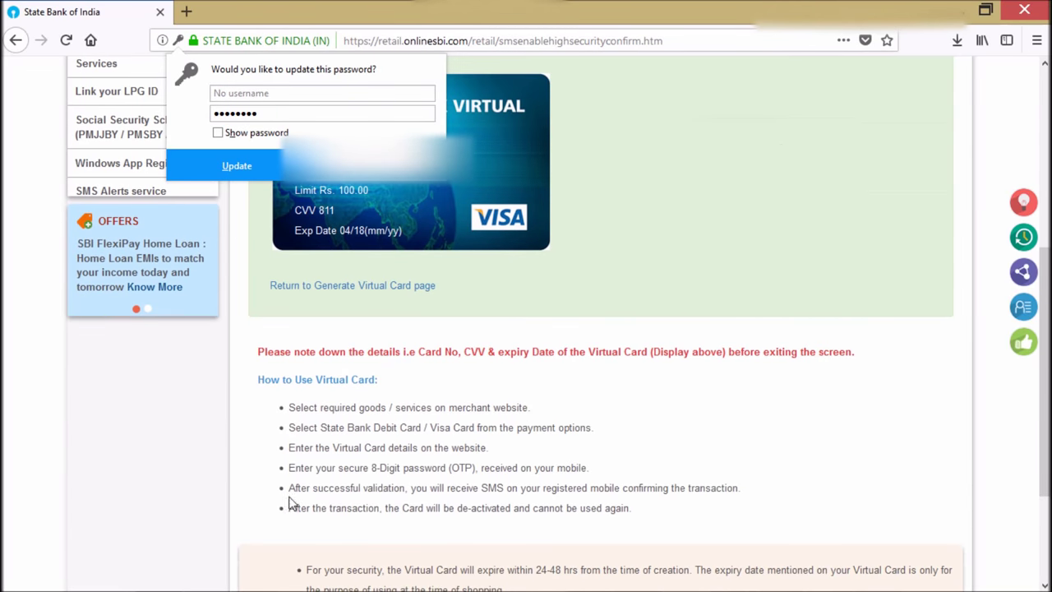
scroll(615, 313, up, 5)
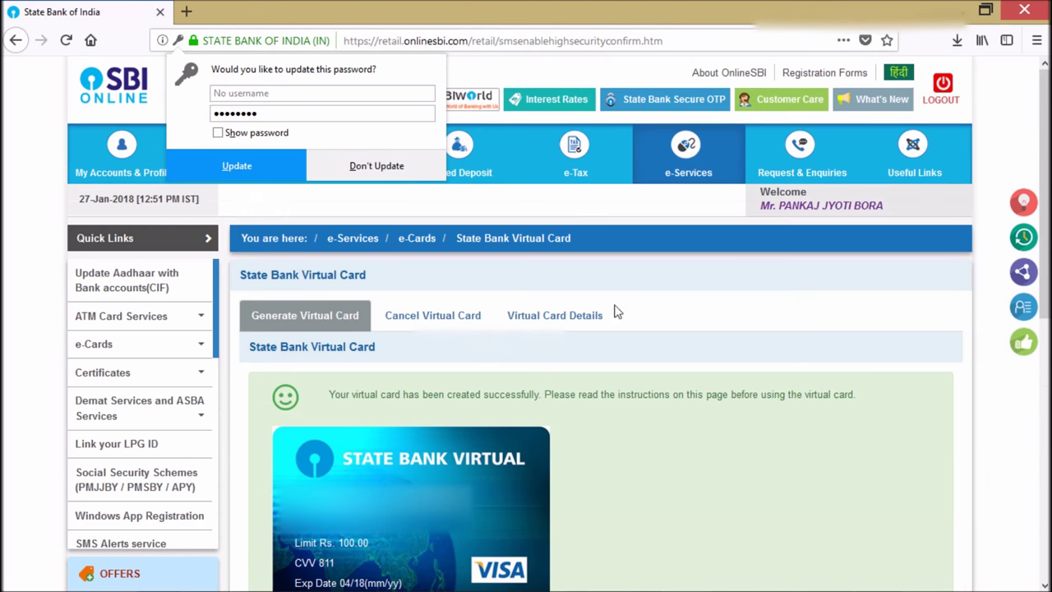
click(376, 165)
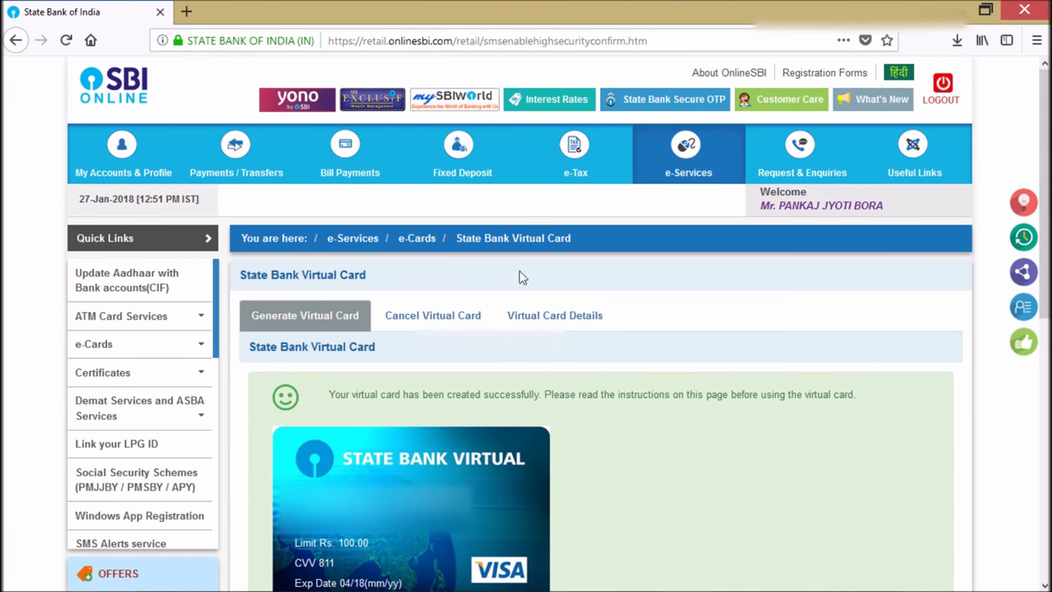
click(555, 316)
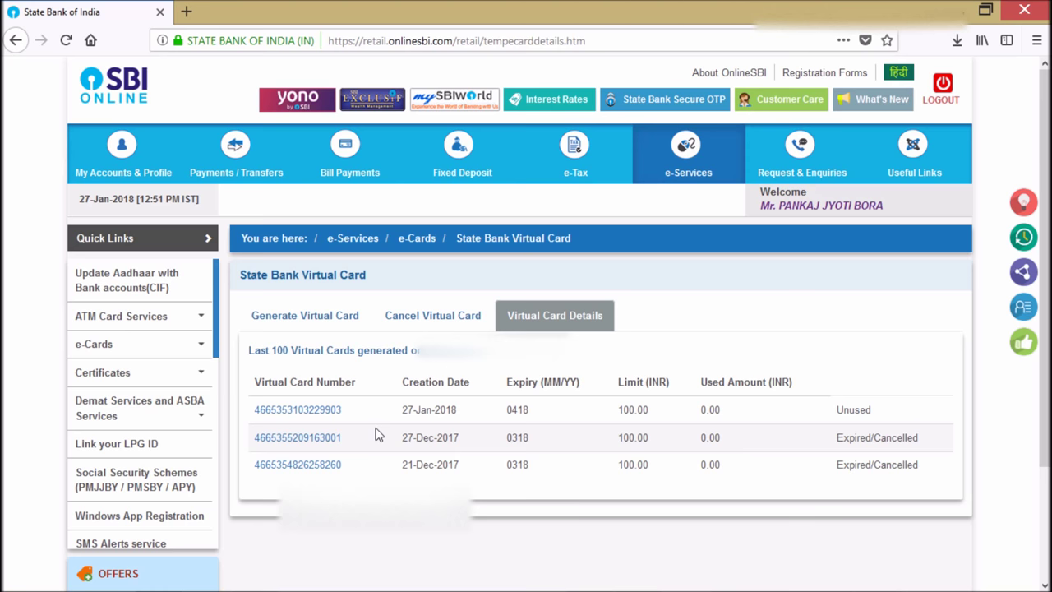
Open the 27-Jan-2018 Unused card from the virtual card list.
click(311, 411)
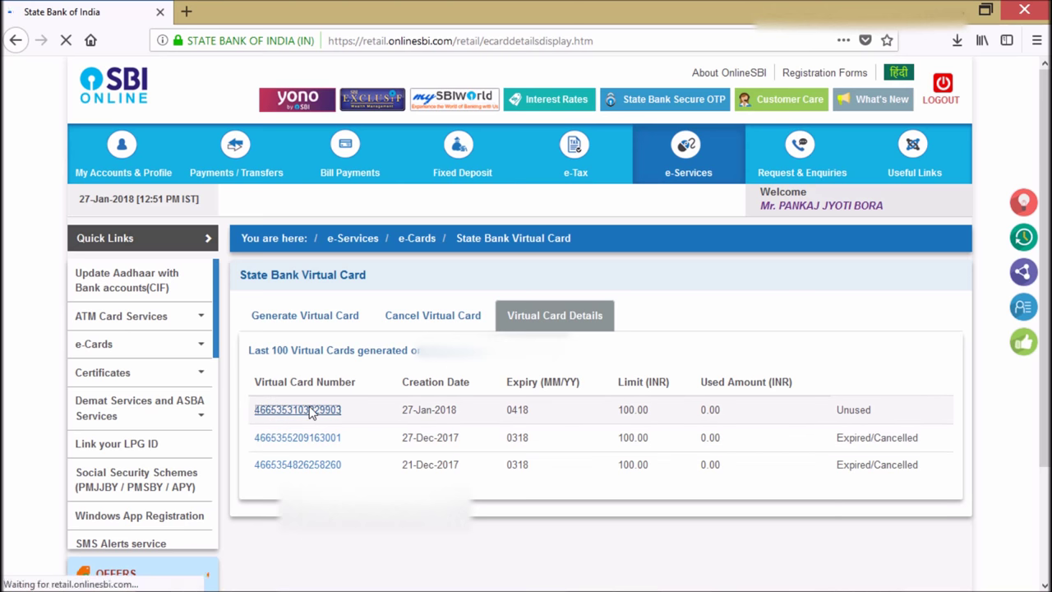
Review the card details (expiry 0418, limit Rs.100.00, Unused), then go to Cancel Virtual Card.
scroll(309, 411, down, 3)
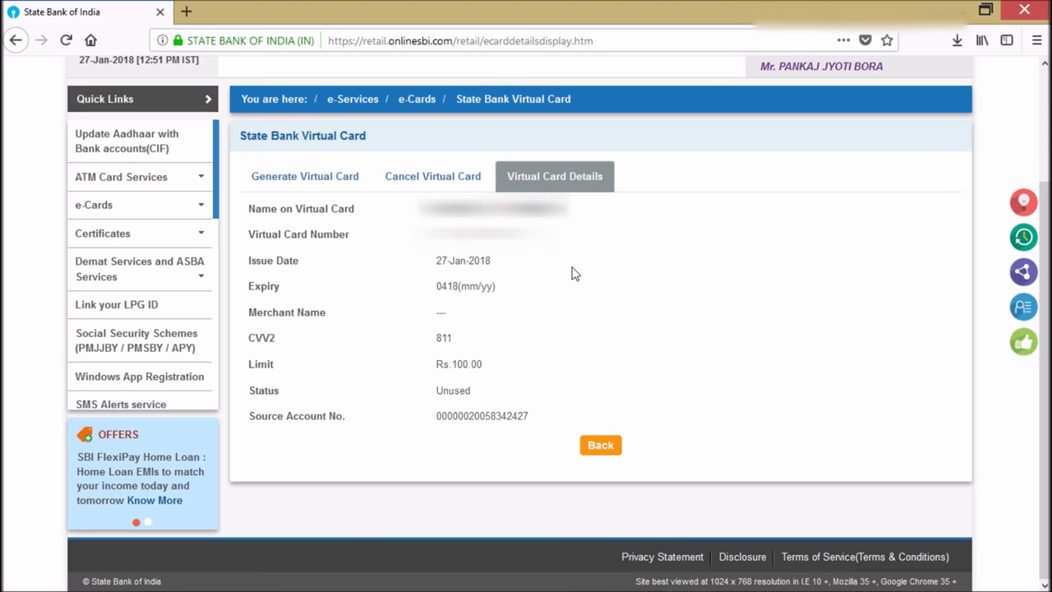
scroll(574, 273, up, 3)
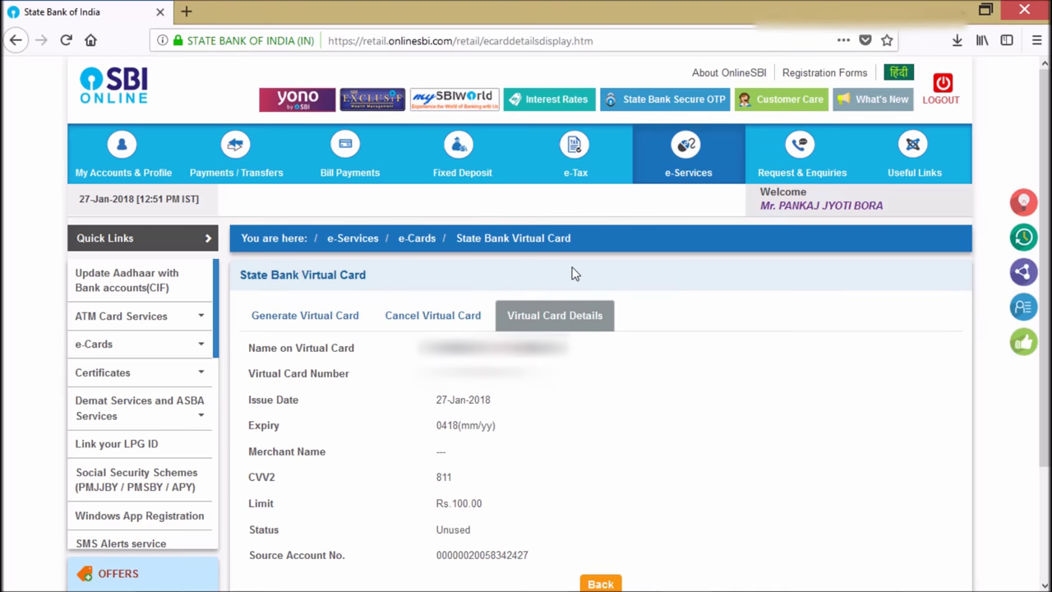
scroll(574, 274, down, 3)
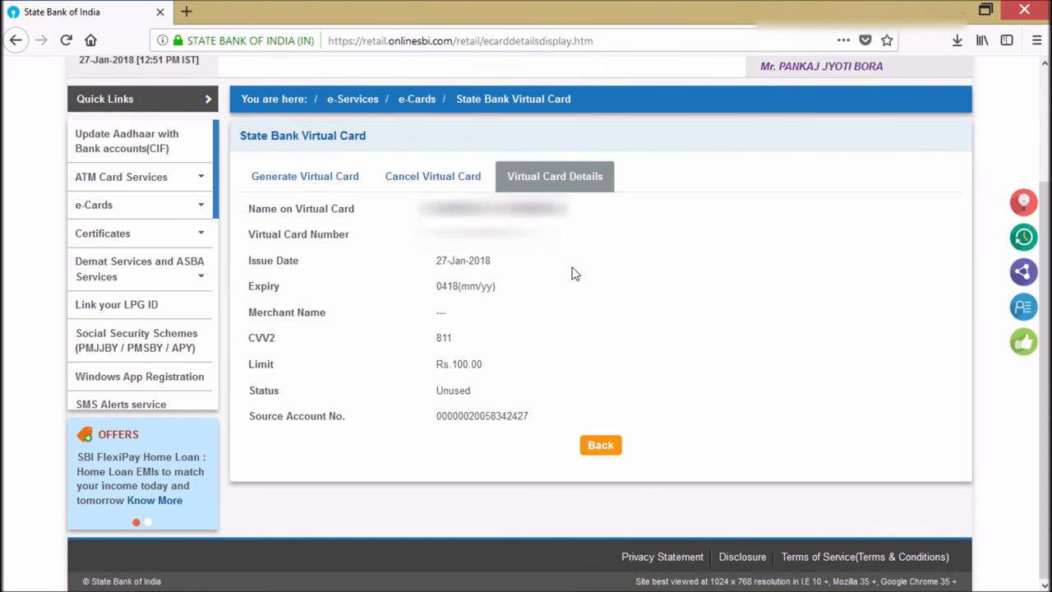
scroll(576, 274, up, 3)
scroll(575, 274, down, 2)
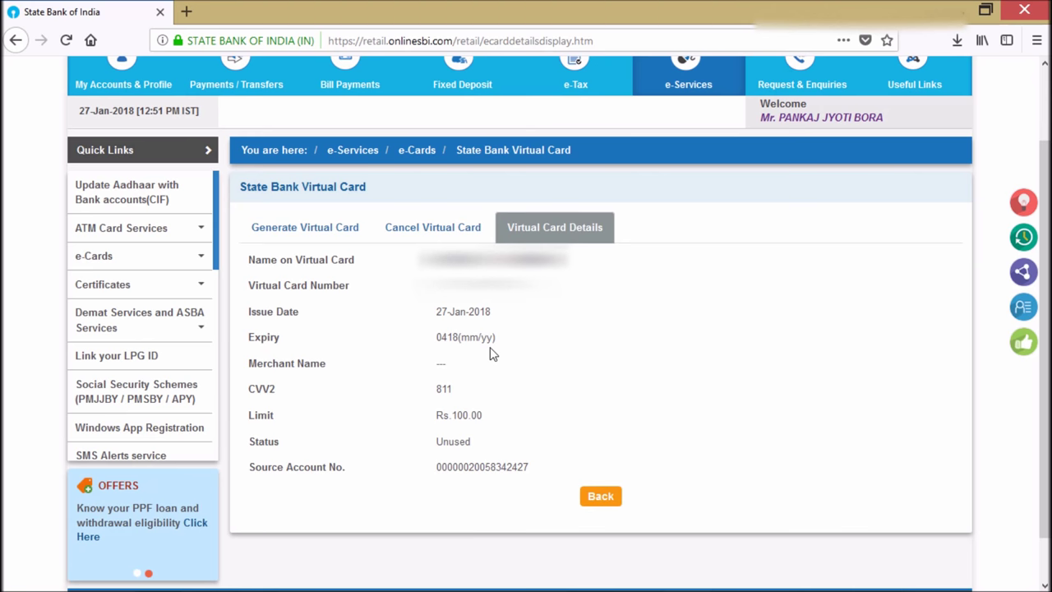
click(419, 232)
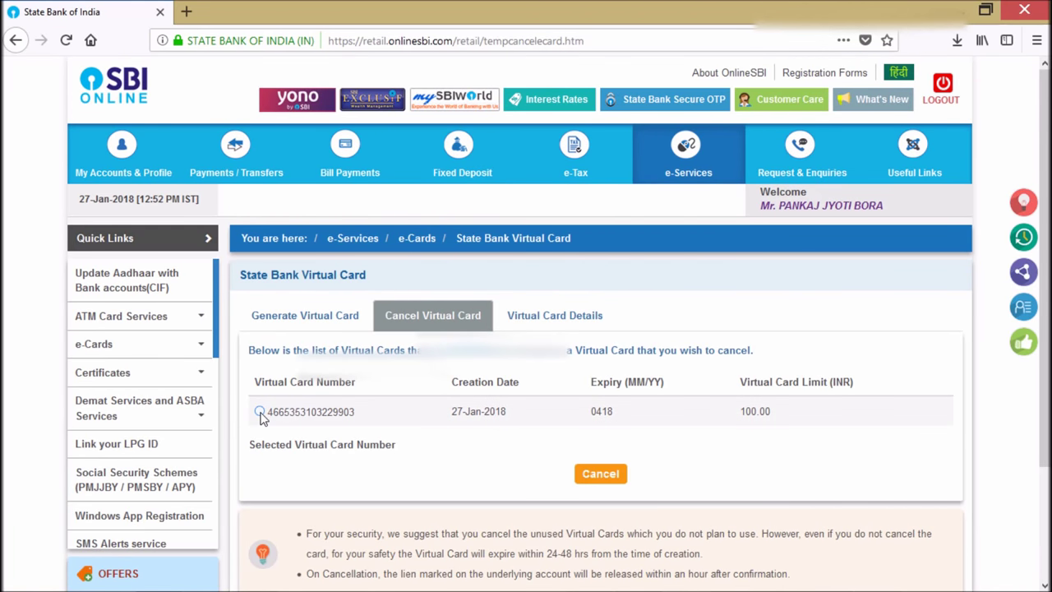
Select the 27-Jan-2018 card for cancellation, then back out without cancelling it.
click(259, 412)
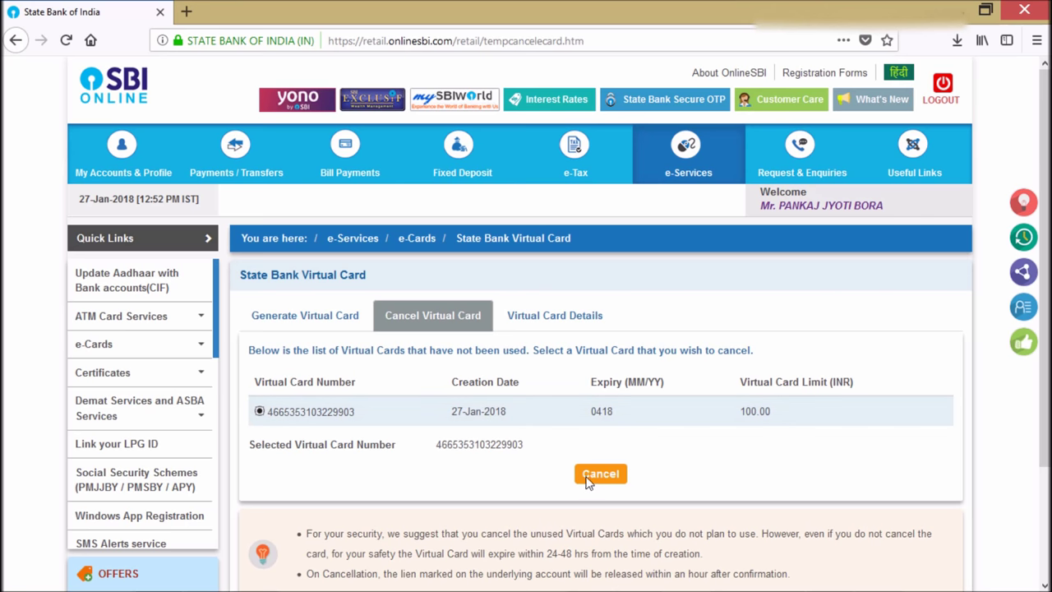
click(303, 318)
Show the Virtual Card Details list: 27-Jan-2018 card Unused, two December 2017 cards Expired/Cancelled.
click(549, 317)
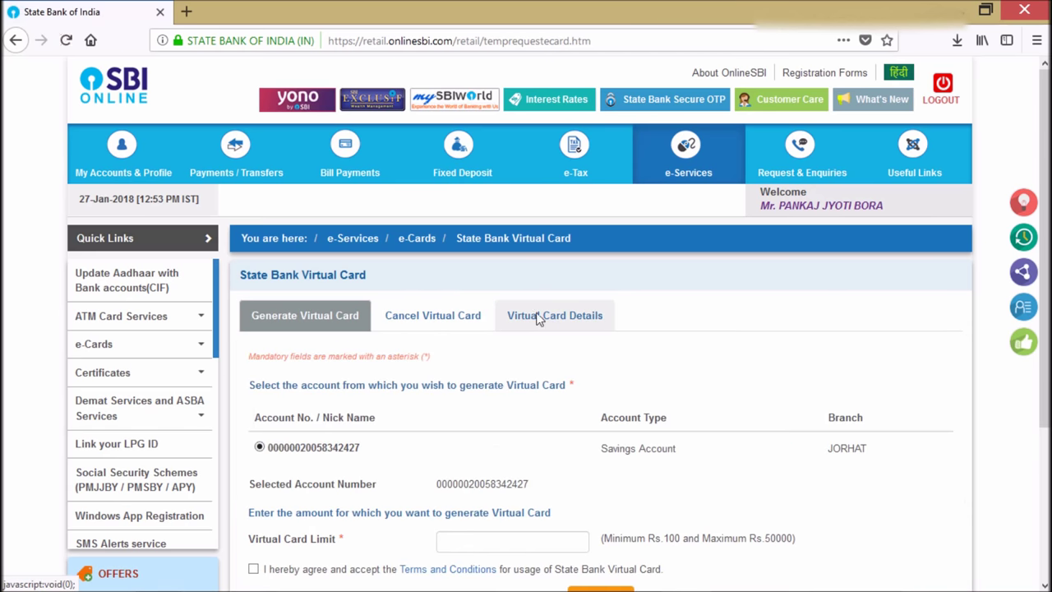
scroll(542, 335, down, 3)
scroll(532, 334, up, 3)
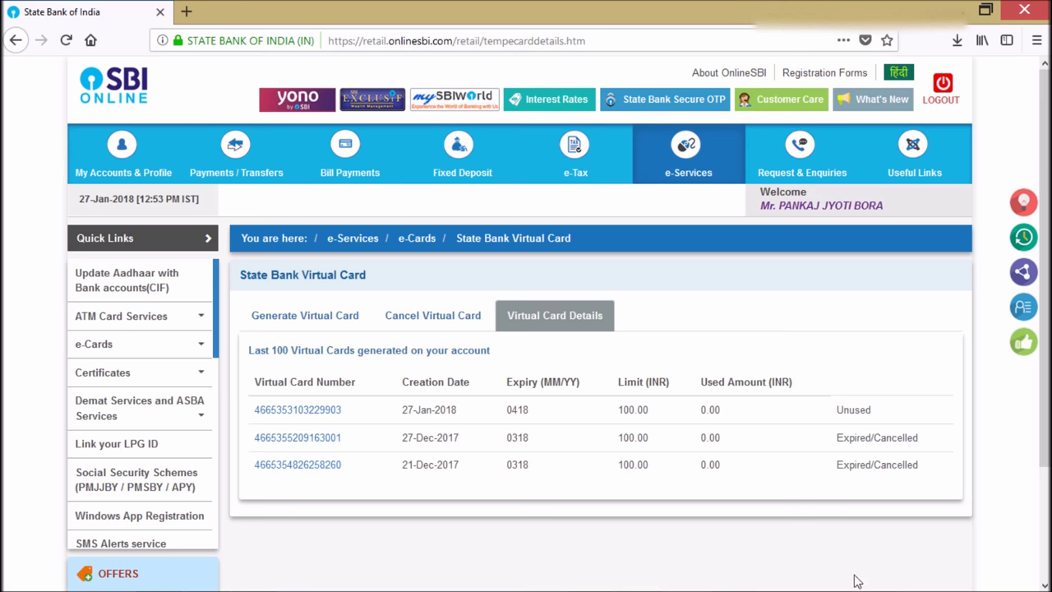
click(797, 583)
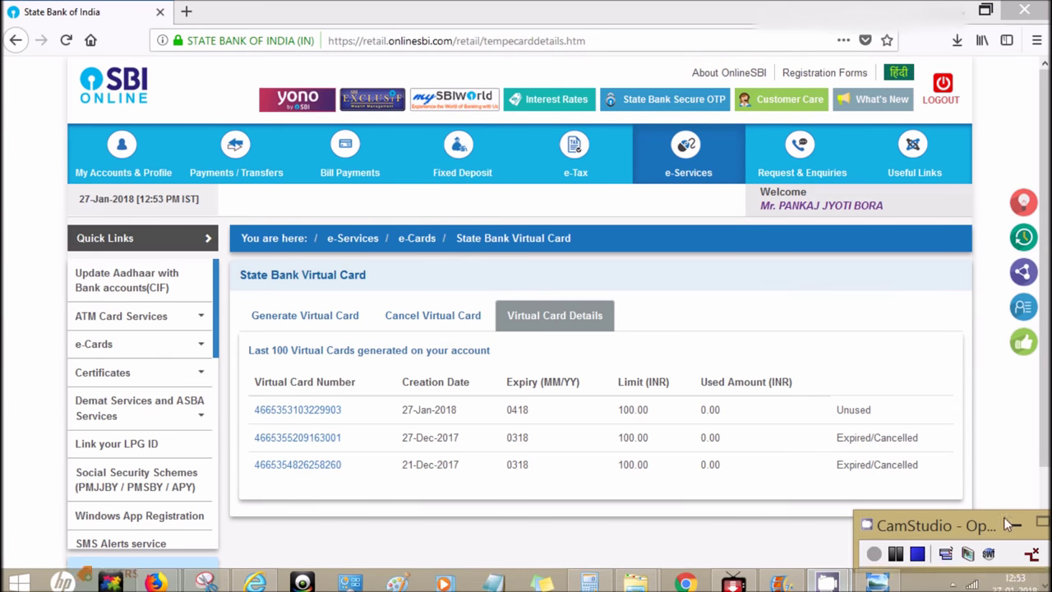